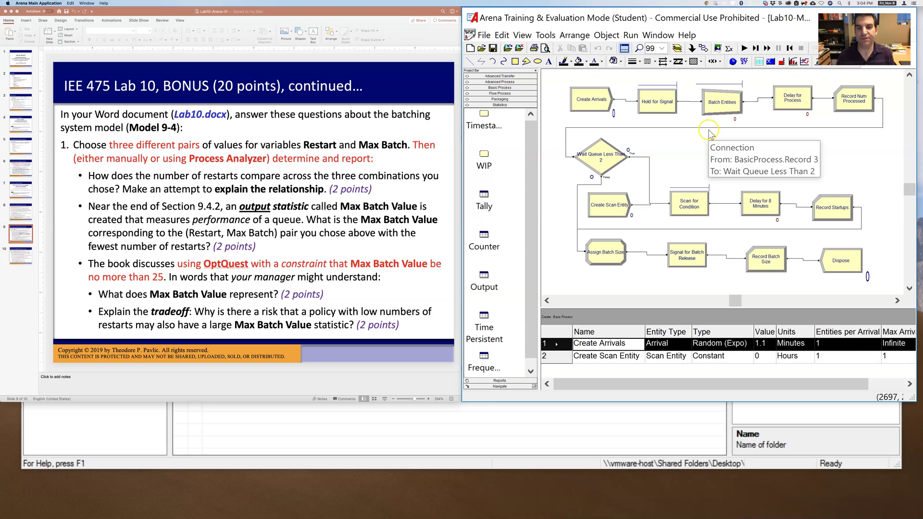
- Show the Variable module spreadsheet listing Max Batch, Restart and Batch Size as Real variables
click(504, 87)
drag(530, 160, 532, 325)
click(484, 227)
click(607, 356)
click(591, 344)
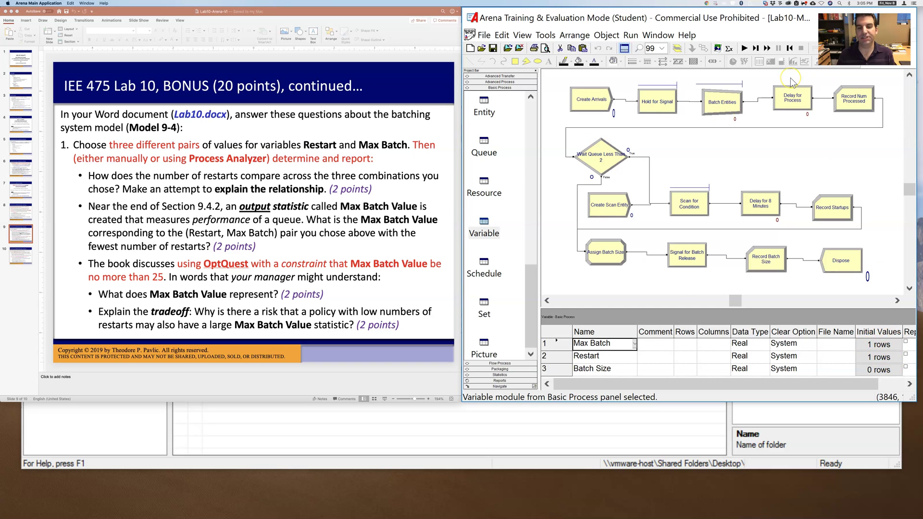
click(502, 82)
click(484, 307)
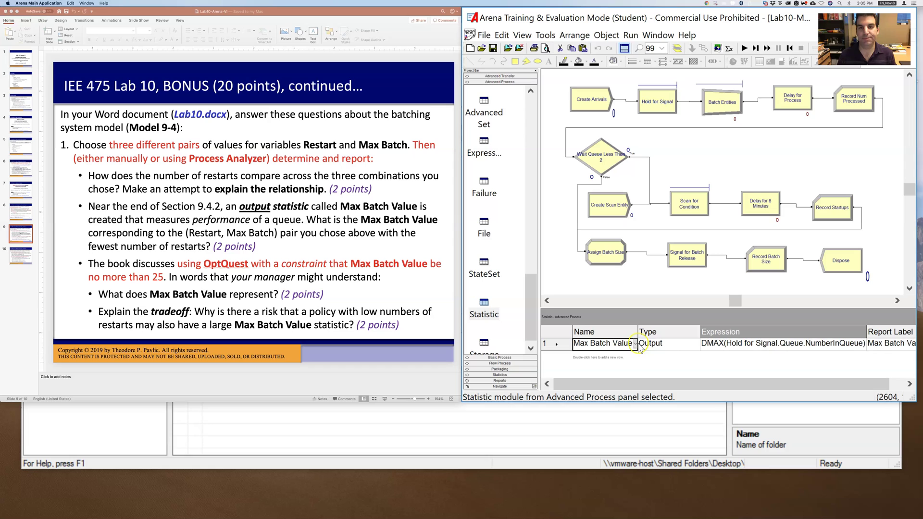
click(498, 357)
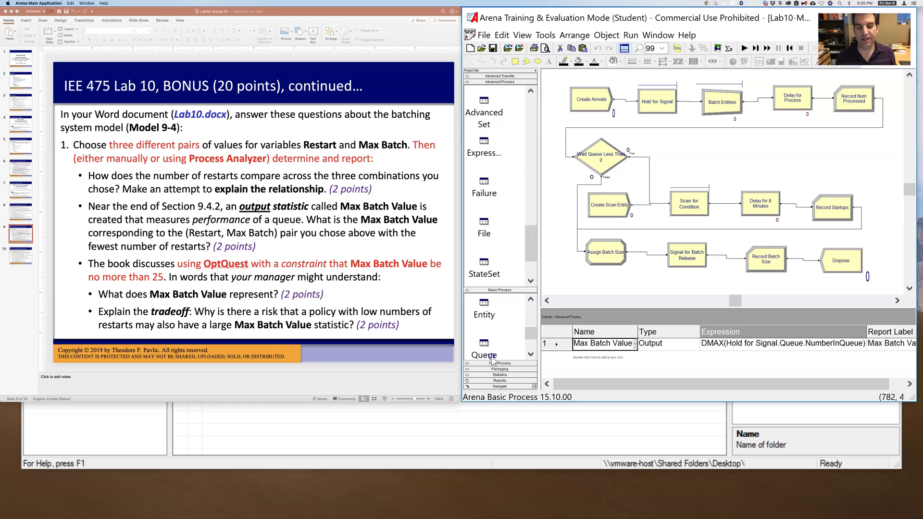
click(484, 224)
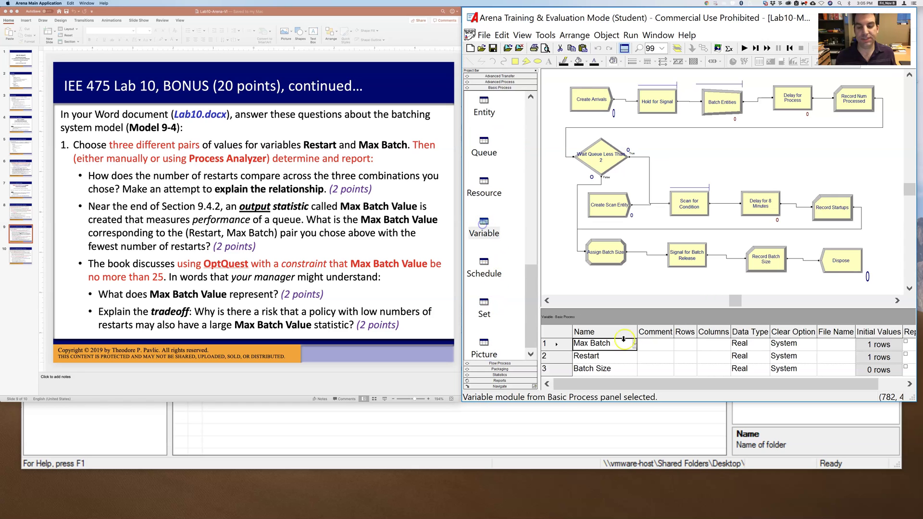
click(596, 356)
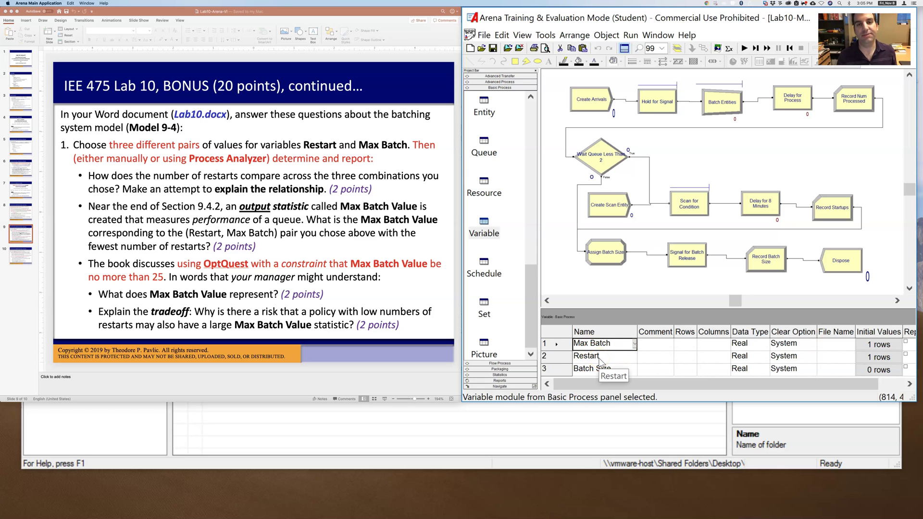
click(863, 361)
click(587, 359)
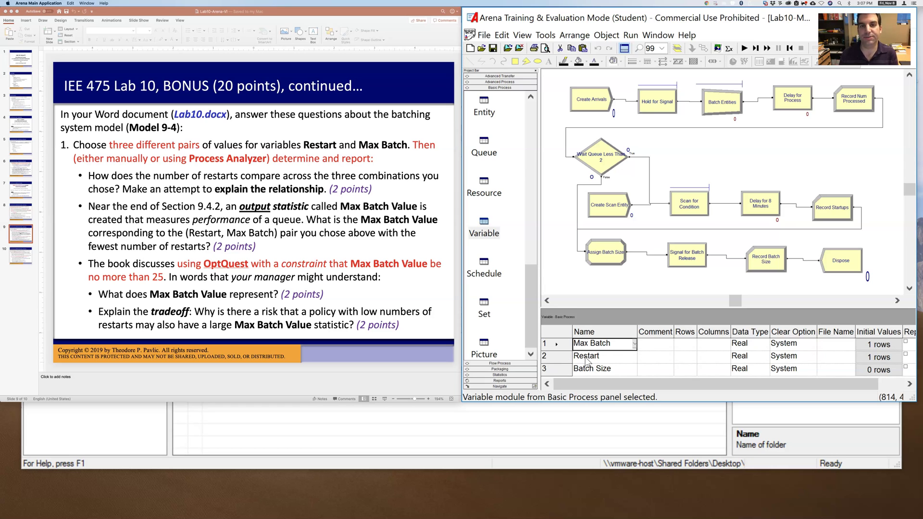
- Launch OptQuest for Arena from the Tools menu to create the Optimization 1 setup
click(545, 35)
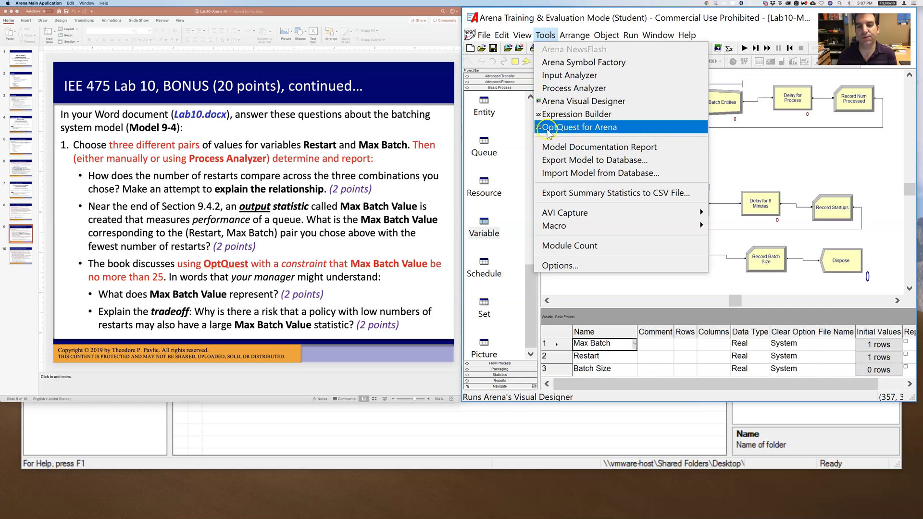
click(575, 128)
click(602, 17)
click(545, 35)
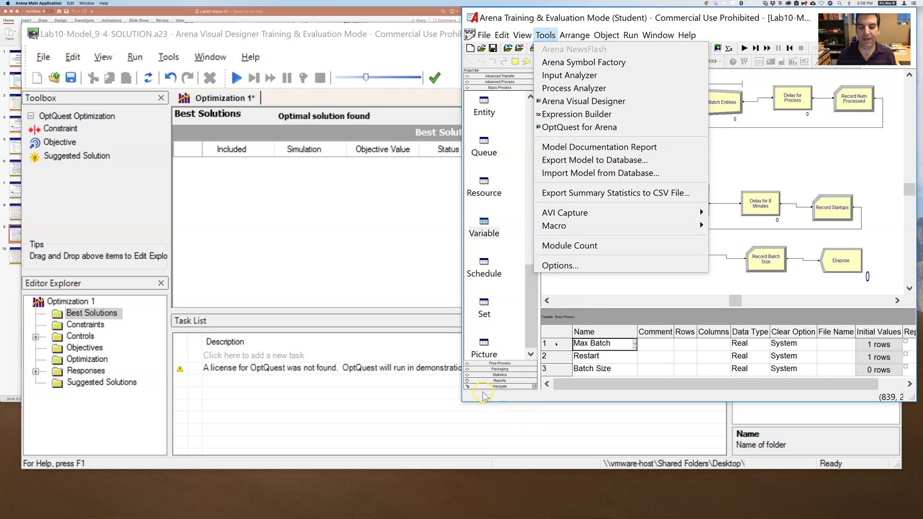
- Bring the Optimization 1 window for Lab10-Model_9-4-SOLUTION in front of Arena
click(248, 36)
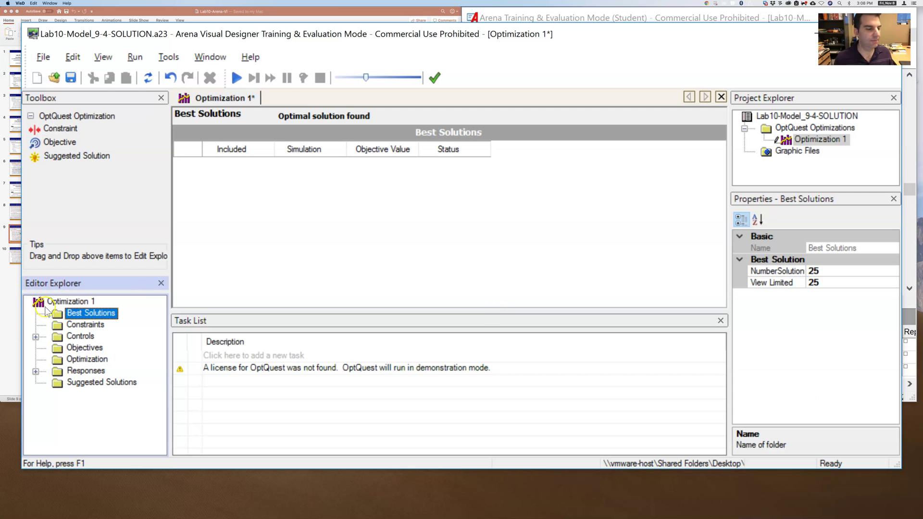
- Mark Max Batch and Restart as Included in the Controls summary
click(64, 340)
drag(309, 152, 333, 152)
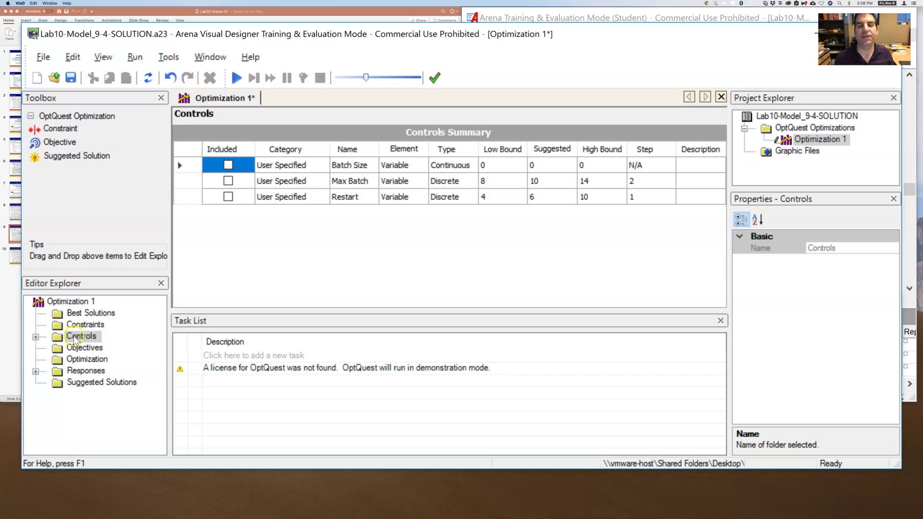
click(229, 181)
click(228, 197)
- Include Record Startups and Max Batch Value as user-specified responses
click(79, 414)
drag(720, 162, 720, 286)
click(25, 416)
click(77, 429)
click(268, 245)
click(536, 199)
click(267, 197)
drag(113, 447, 70, 448)
click(55, 383)
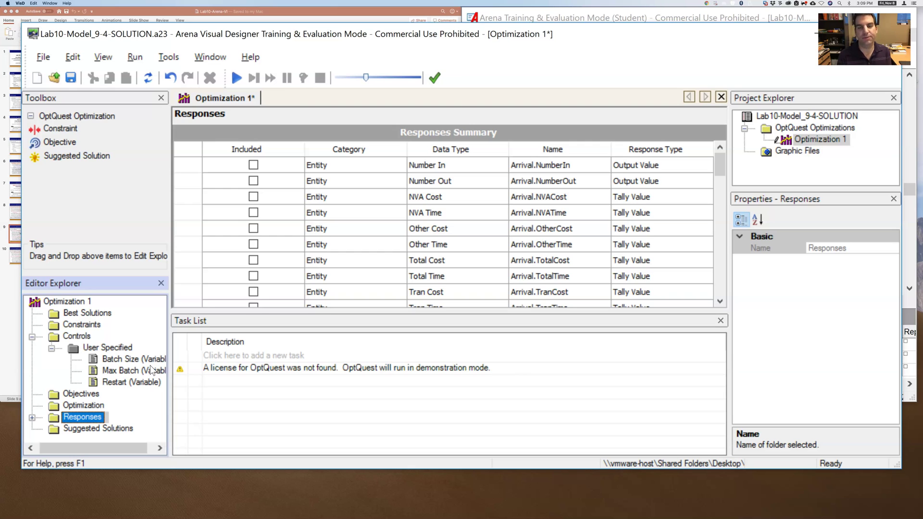
- Check control bounds: Max Batch 8–14 step 2, Restart 4–10 step 1
click(52, 348)
click(82, 338)
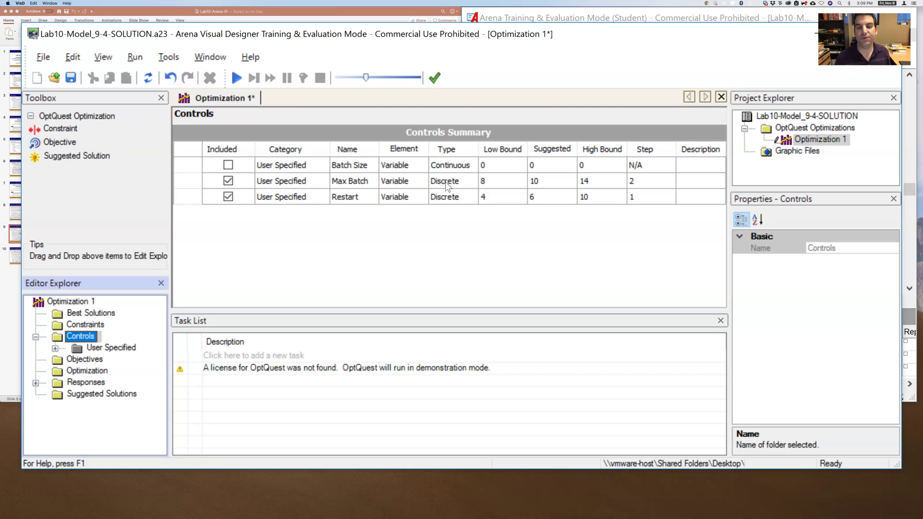
click(494, 181)
click(507, 198)
click(598, 197)
click(598, 197)
click(644, 197)
click(535, 199)
click(538, 182)
click(493, 182)
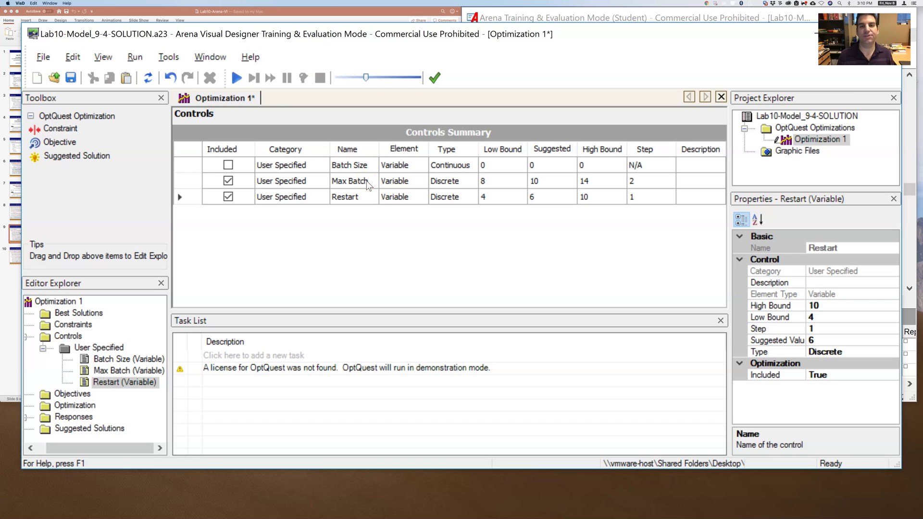
click(512, 199)
click(513, 211)
click(351, 198)
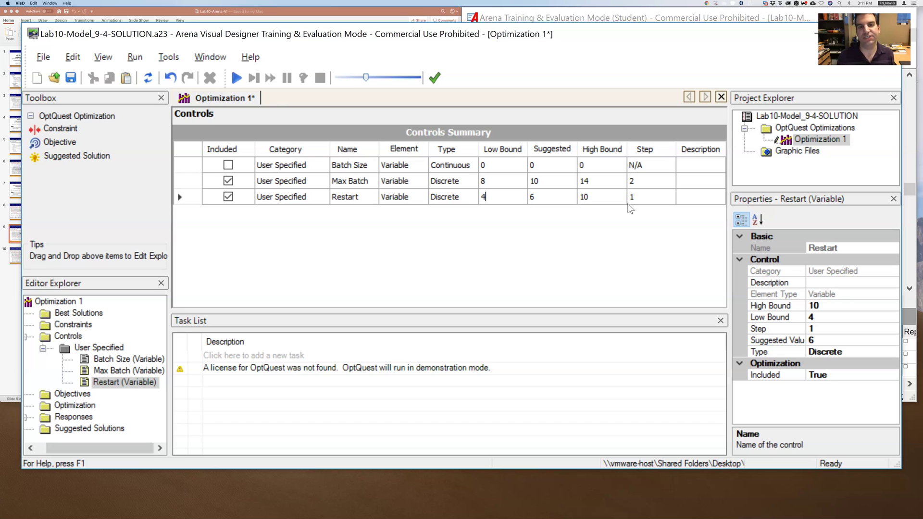
- Add Objective 1 under Objectives and set its goal to Minimize
click(56, 395)
right_click(79, 396)
click(107, 405)
click(320, 168)
click(507, 165)
click(508, 187)
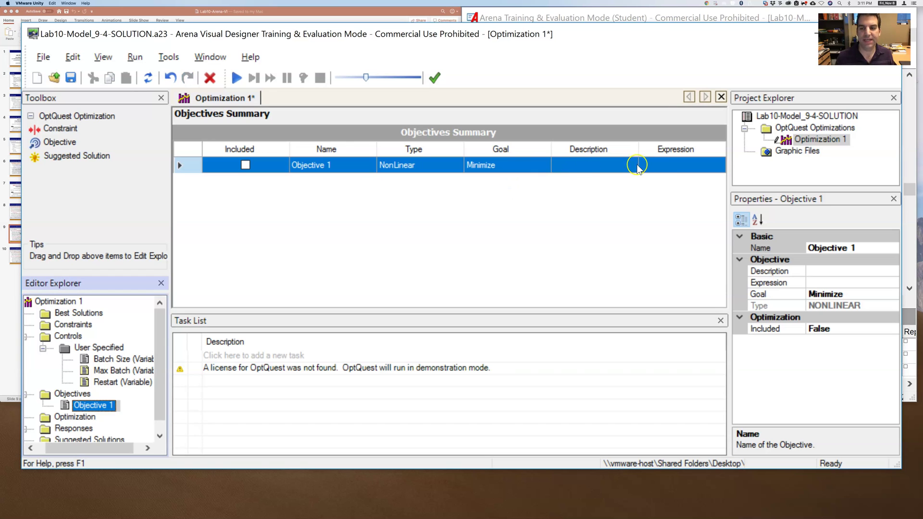
click(659, 166)
click(660, 166)
- Set Objective 1's expression to Record Startups and mark it Included
double_click(135, 150)
click(397, 408)
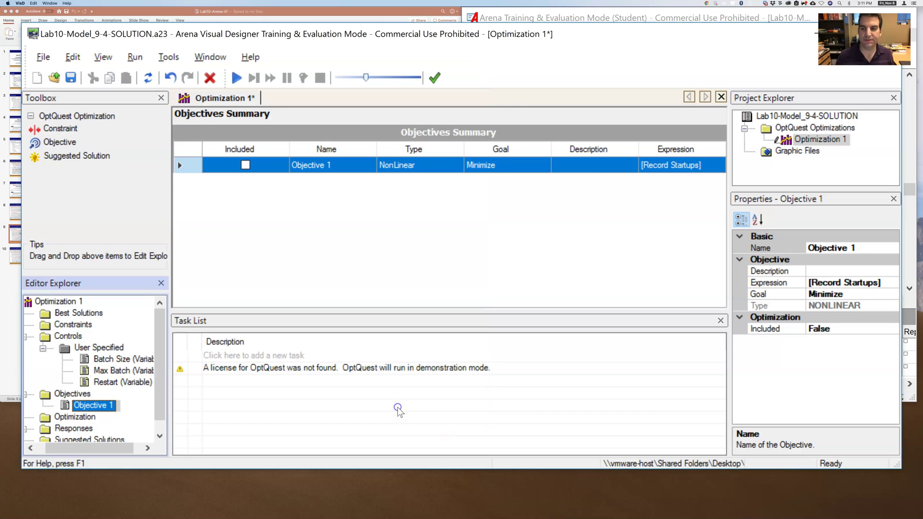
click(246, 165)
click(347, 166)
click(466, 155)
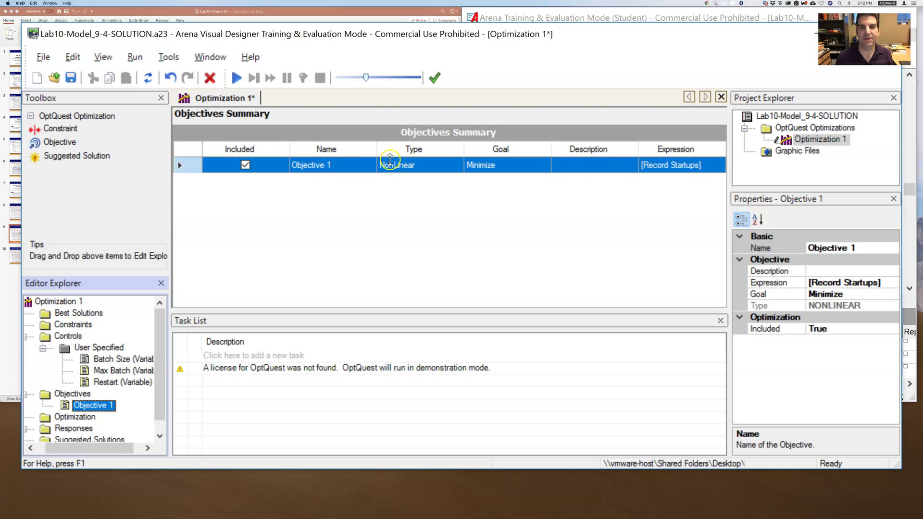
click(78, 325)
click(105, 406)
- Add Constraint 1 with the expression Max Batch Value <= 25
click(70, 325)
right_click(75, 322)
click(118, 365)
click(648, 167)
click(647, 166)
double_click(168, 157)
click(387, 372)
text(25)
click(401, 425)
click(603, 205)
- Review the controls summary, Constraint 1 and Objective 1 details
click(68, 348)
click(89, 336)
click(106, 416)
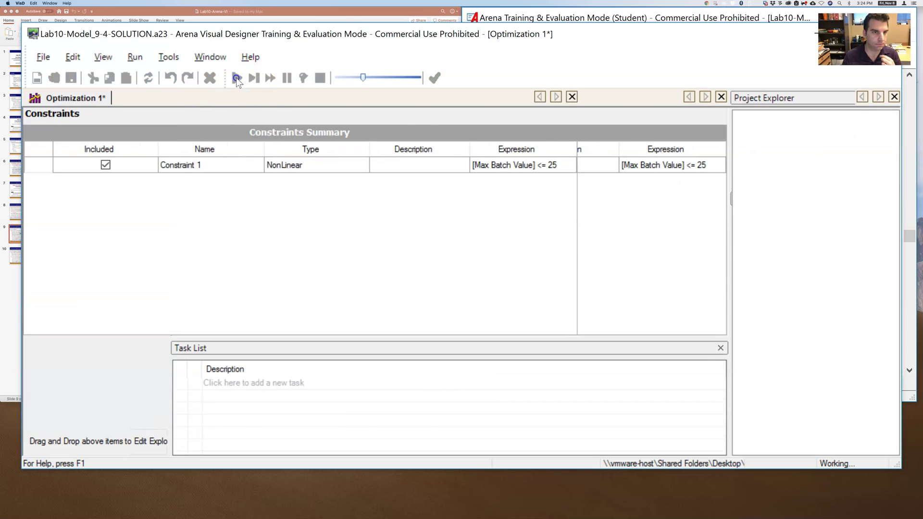
- Start the optimization run, confirming the rerun prompt
click(236, 78)
click(505, 303)
click(503, 301)
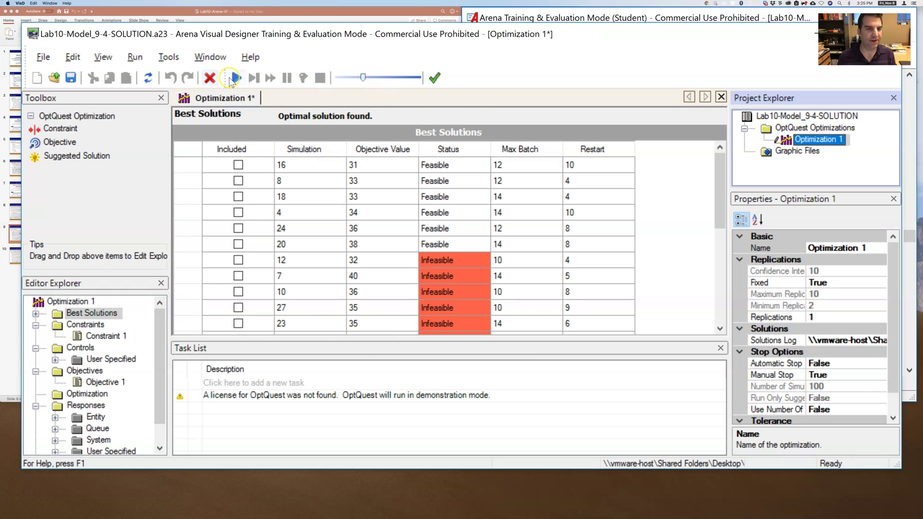
- Trigger a rerun and move the confirmation prompt beside the chart, leaving it open
click(234, 79)
drag(504, 220, 751, 177)
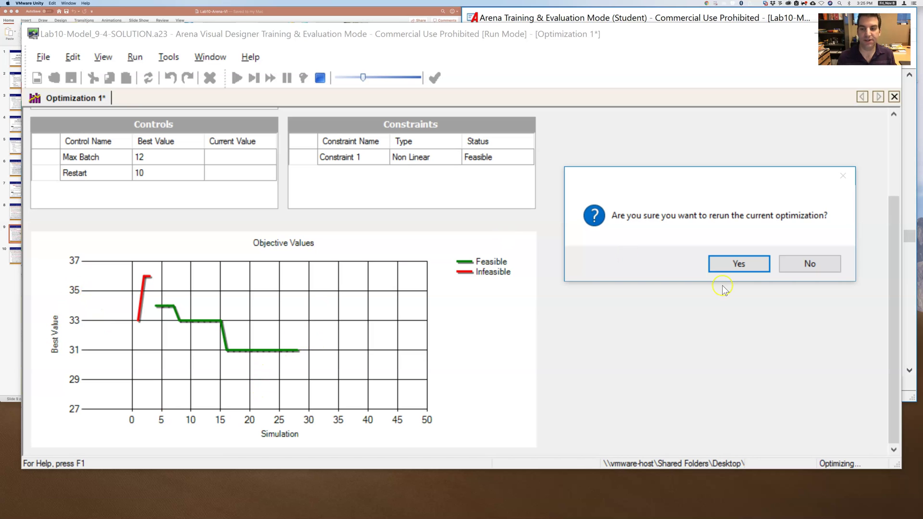
- Decline rerunning the optimization and bring up the Best Solutions list
click(820, 258)
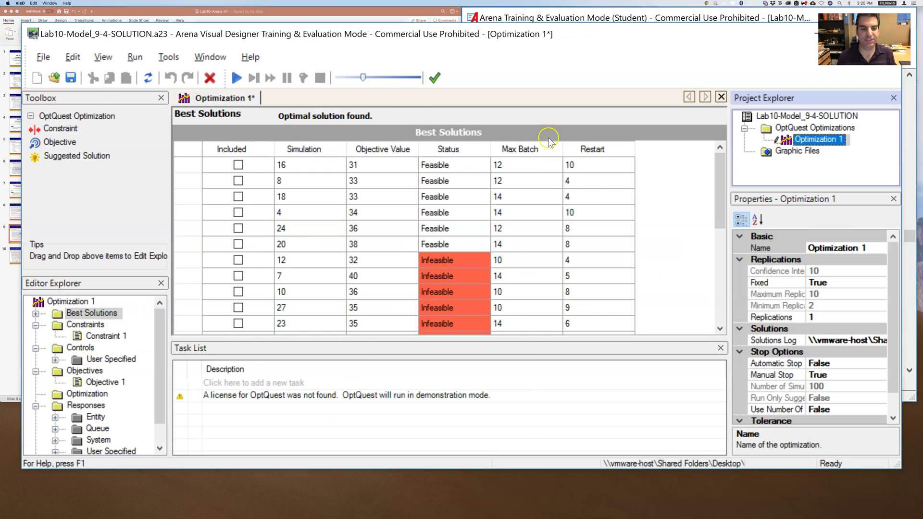
click(78, 313)
drag(716, 188, 715, 165)
- Expand the evaluated simulations and select Simulation 12 to view its properties
click(36, 314)
click(288, 260)
click(123, 347)
click(181, 260)
right_click(105, 346)
click(90, 350)
right_click(101, 347)
click(146, 388)
click(104, 348)
- Compare Simulation 12's detailed results against its row in the Best Solutions table
click(363, 259)
click(304, 258)
click(617, 260)
click(81, 303)
click(98, 348)
click(91, 302)
click(103, 347)
click(84, 301)
click(106, 347)
- Inspect Simulation 16's details: objective 31, Max Batch 12, Restart 10
click(93, 301)
click(119, 383)
click(91, 302)
- Sort the solutions by Objective Value and examine Simulation 6's objective of 24
click(383, 164)
click(384, 149)
click(356, 165)
click(368, 165)
click(353, 166)
- Open Simulation 6's details showing objective 24, infeasible with Max Batch Value 33
mouse_move(159, 366)
mouse_down()
mouse_move(159, 404)
mouse_move(159, 332)
mouse_move(155, 377)
mouse_up()
click(98, 313)
click(107, 404)
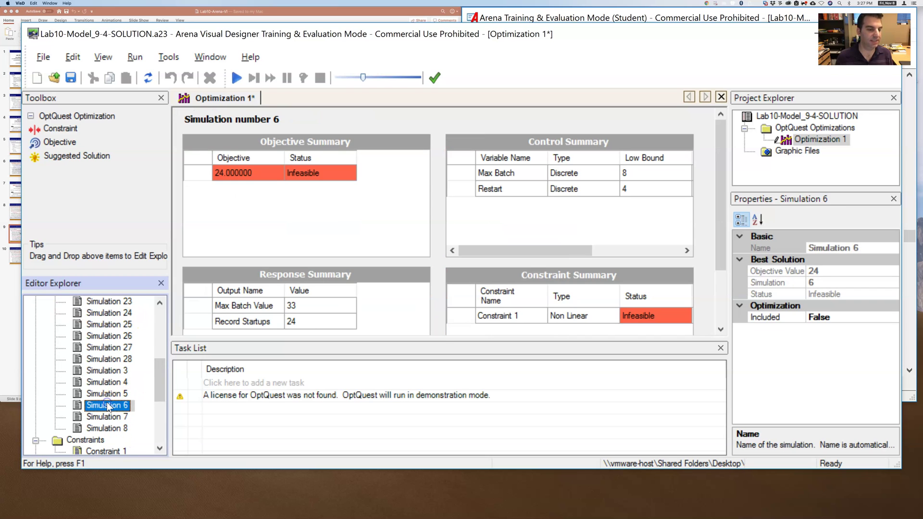
- Return to the Best Solutions list of 25, headed by feasible Simulation 16 at 31
click(286, 323)
drag(163, 376, 163, 312)
click(101, 316)
- Collapse the Best Solutions runs so the Constraints, Controls, Objectives and Responses folders show
click(451, 255)
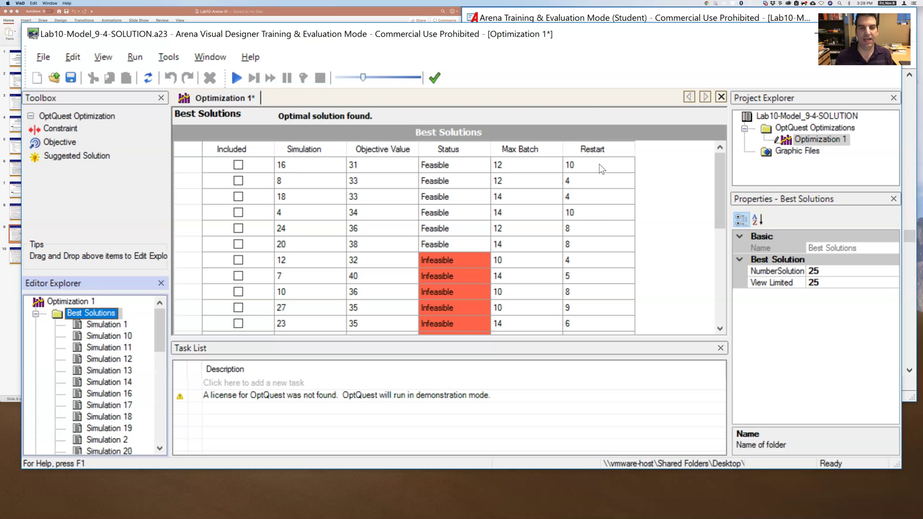
click(35, 313)
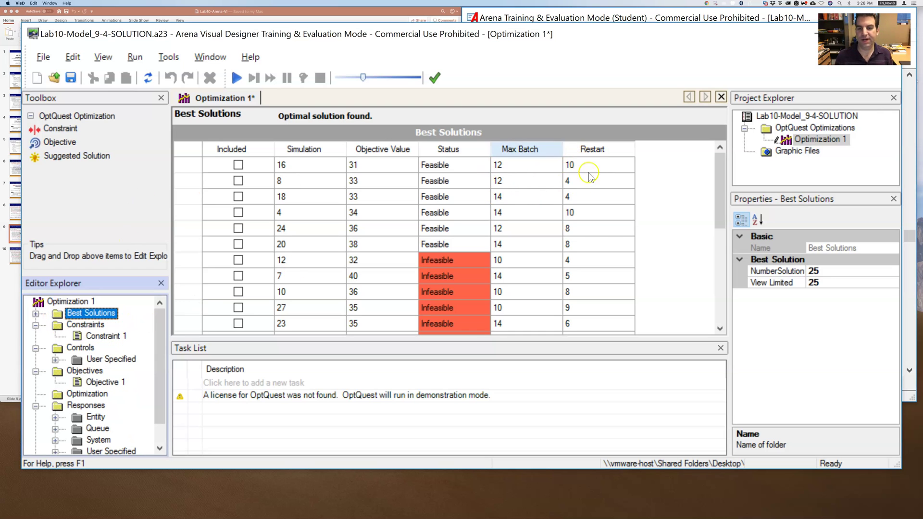
- Show the Controls Summary: Max Batch 8–14 and Restart 4–10 included, Batch Size excluded
click(87, 348)
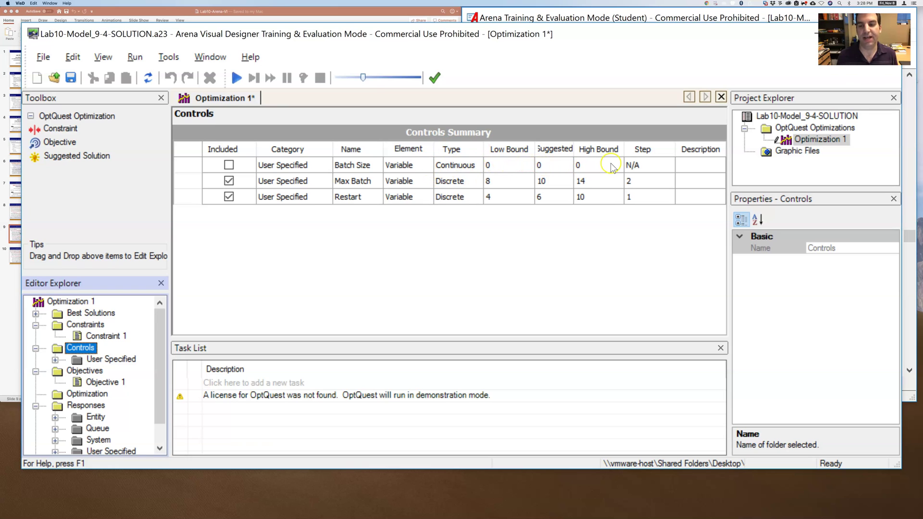
click(363, 78)
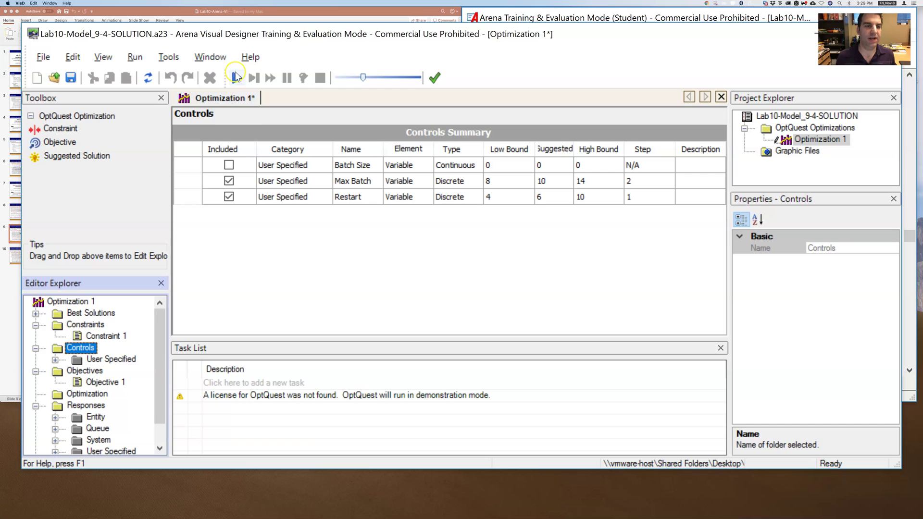
- Rerun the optimization with the Speed Factor slider at maximum
click(236, 78)
click(491, 304)
drag(399, 76, 413, 77)
drag(413, 77, 475, 76)
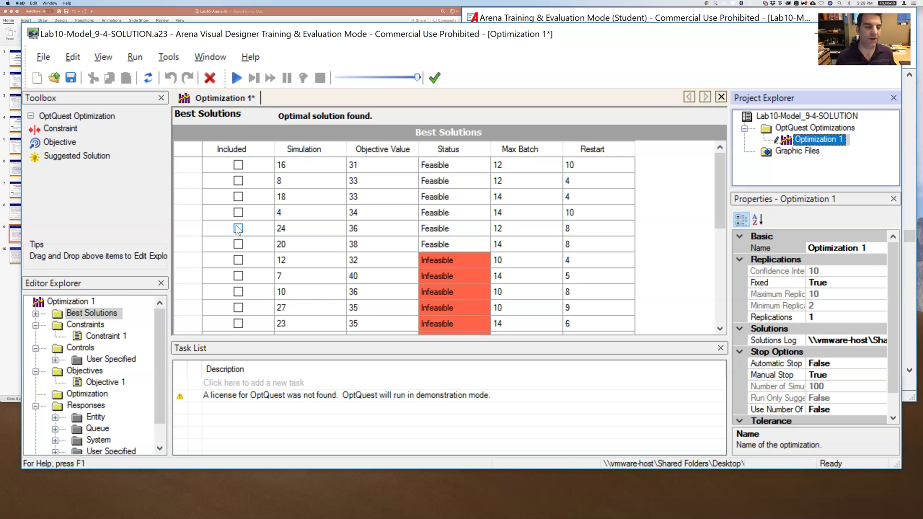
- Open Simulation 1's results: objective 33, infeasible, Max Batch Value 36
click(36, 313)
click(103, 314)
scroll(717, 241, down, 5)
scroll(713, 295, up, 3)
drag(713, 236, 712, 218)
click(543, 8)
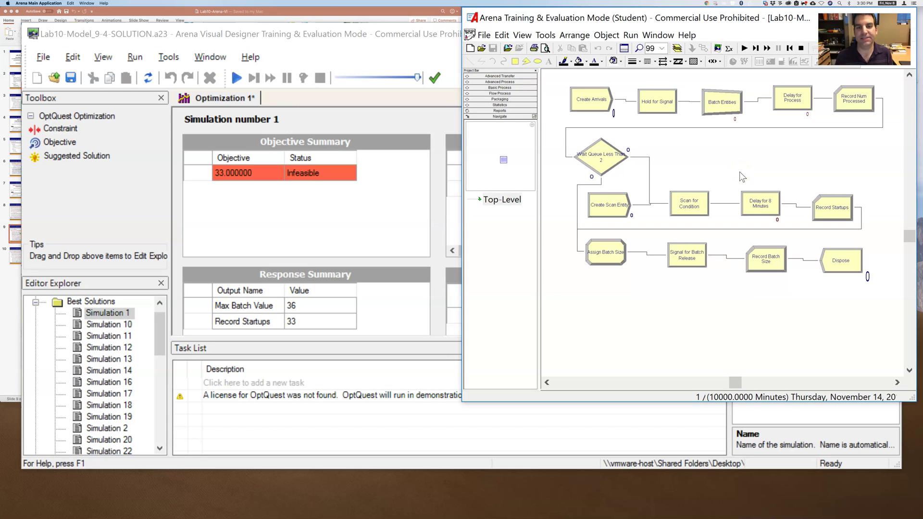
click(404, 41)
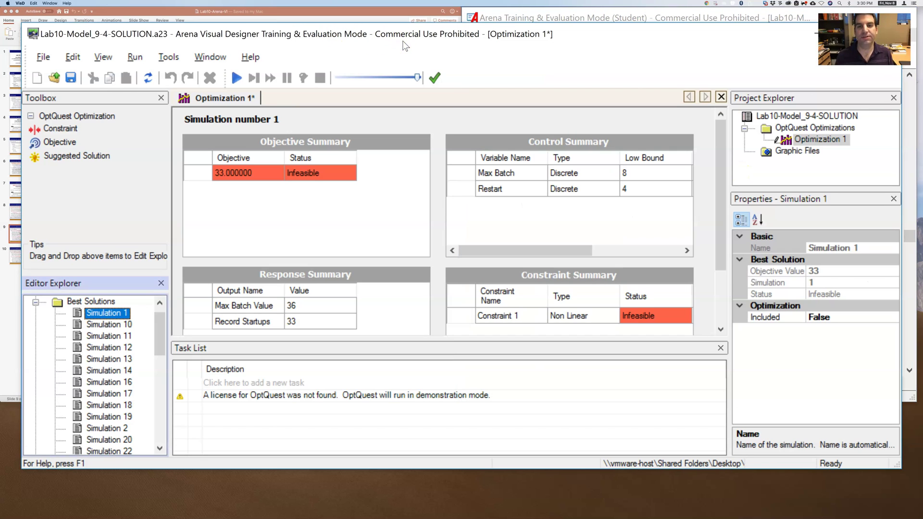
- Bring the IEE 475 Lab 10 BONUS slide in PowerPoint to the front
click(6, 297)
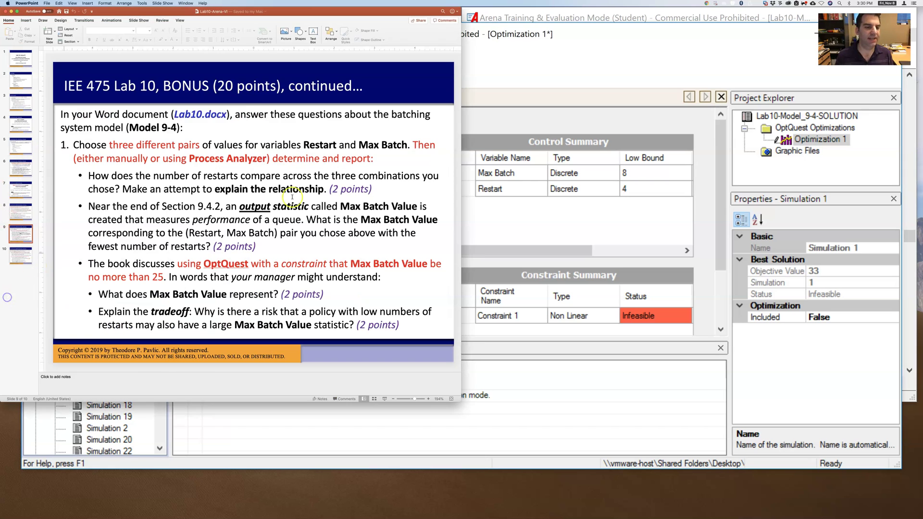